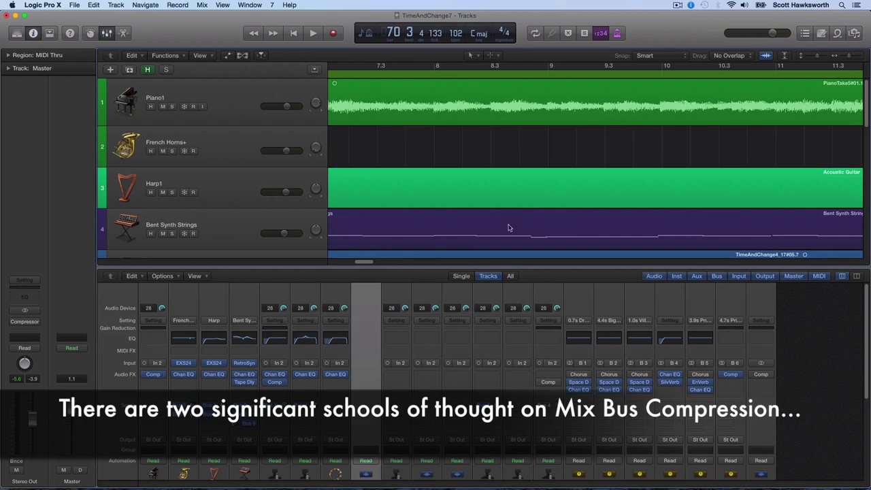
# - Select the Stereo Out channel strip in the Mixer and scroll up to its Audio FX slots
pyautogui.scroll(-1, 483, 314)
pyautogui.scroll(-10, 399, 333)
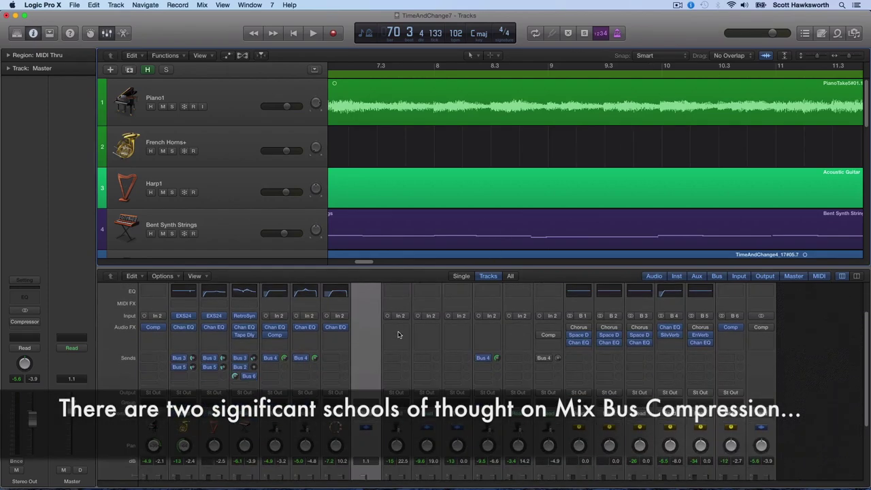
pyautogui.scroll(10, 398, 335)
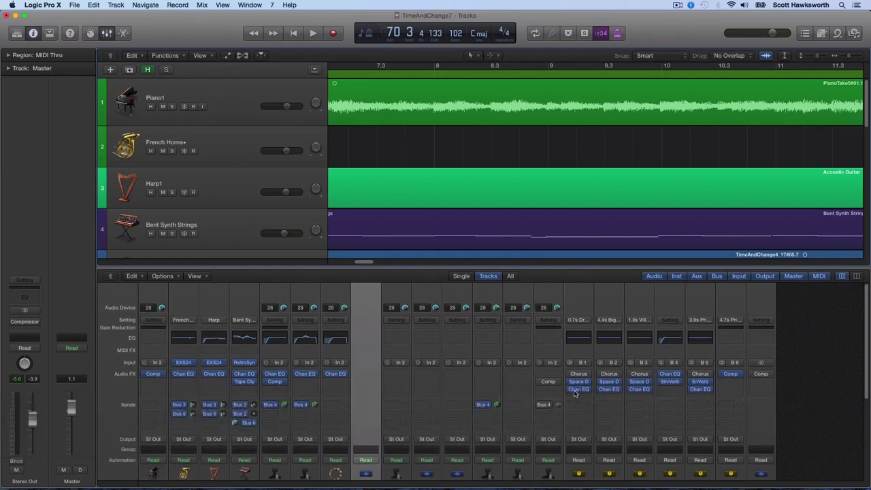
pyautogui.scroll(-10, 575, 393)
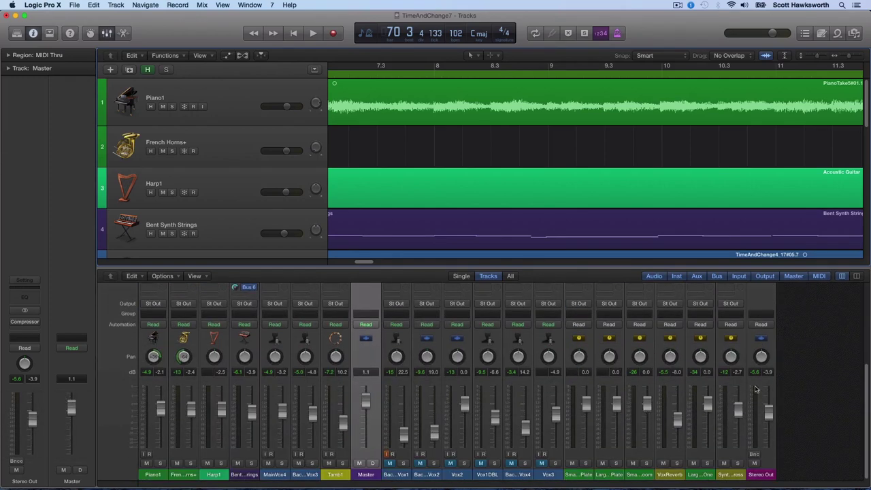
pyautogui.click(769, 466)
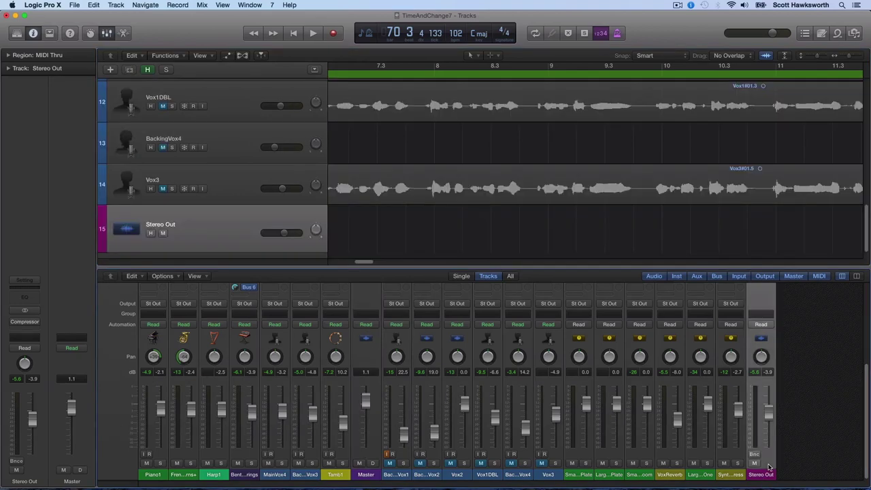
pyautogui.scroll(10, 762, 442)
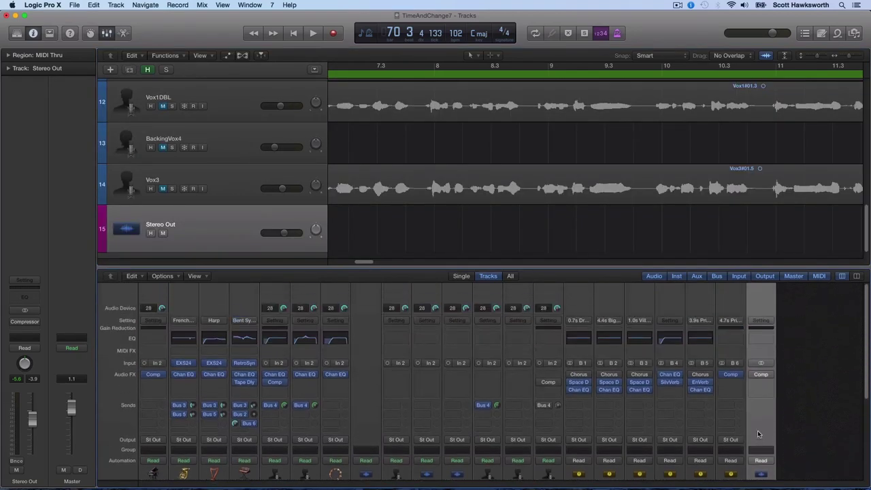
pyautogui.scroll(-10, 759, 415)
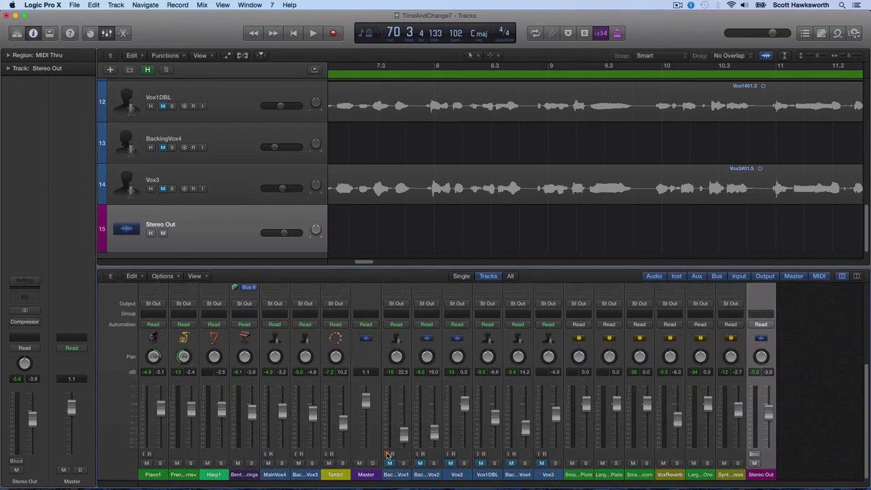
pyautogui.scroll(10, 703, 395)
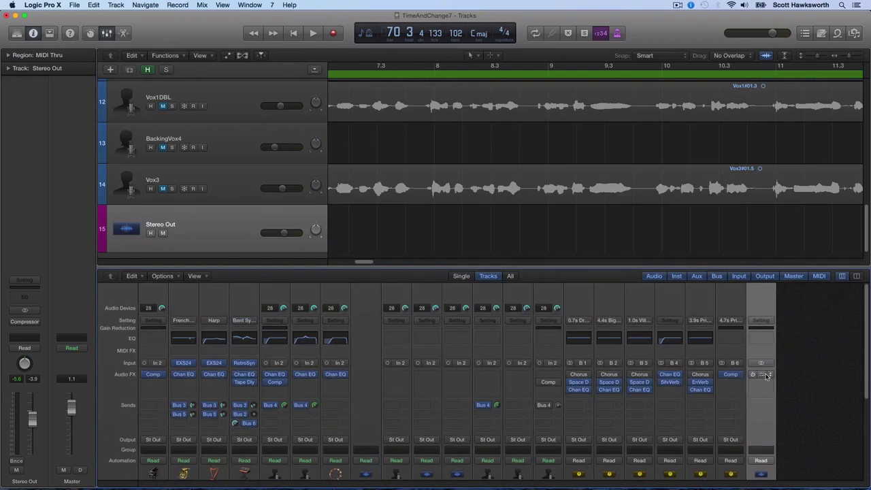
# - Insert a Dynamics > Compressor into an empty Audio FX slot on Stereo Out
pyautogui.click(763, 375)
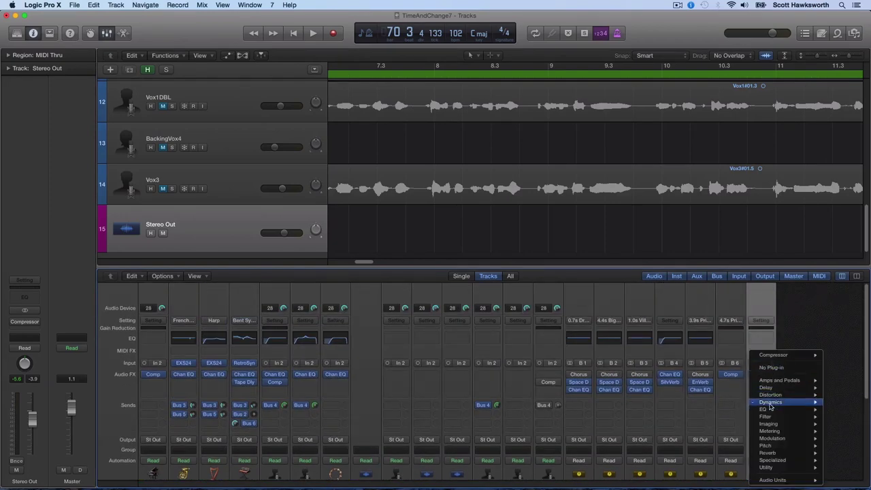
pyautogui.moveTo(772, 405)
pyautogui.click(708, 410)
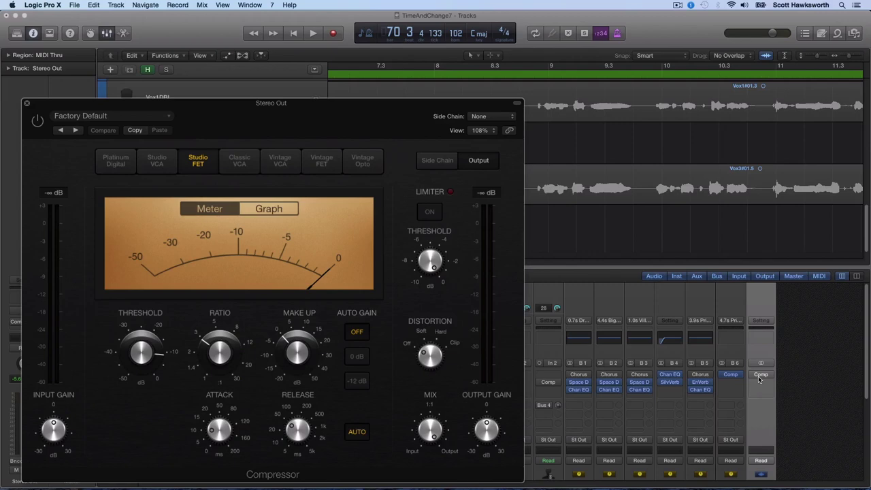
# - Move the Compressor window aside to view the tracks, then bring it back to centre
pyautogui.moveTo(348, 111); pyautogui.dragTo(303, 301)
pyautogui.moveTo(373, 262); pyautogui.dragTo(286, 262)
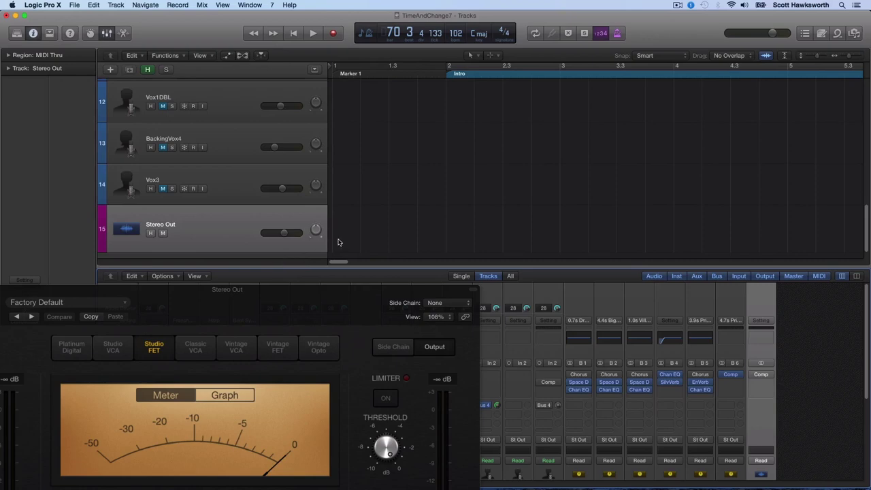
pyautogui.hscroll(10, 361, 238)
pyautogui.hscroll(-15, 379, 234)
pyautogui.scroll(10, 236, 170)
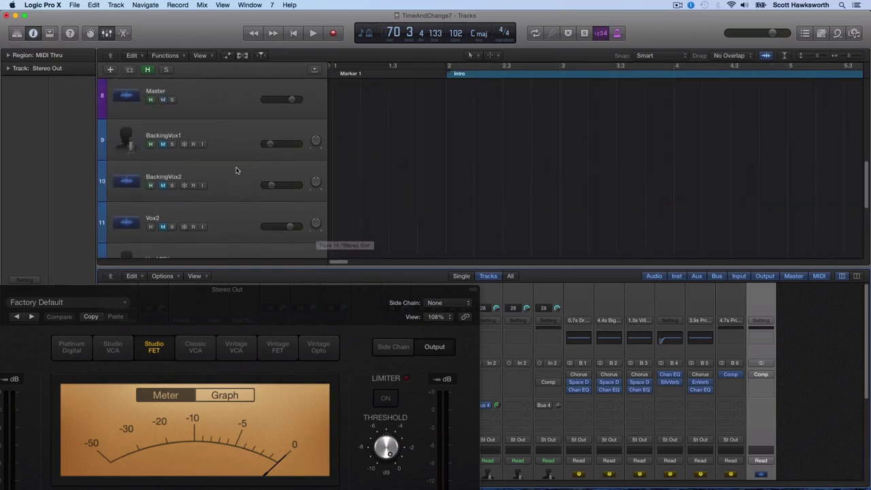
pyautogui.scroll(3, 236, 170)
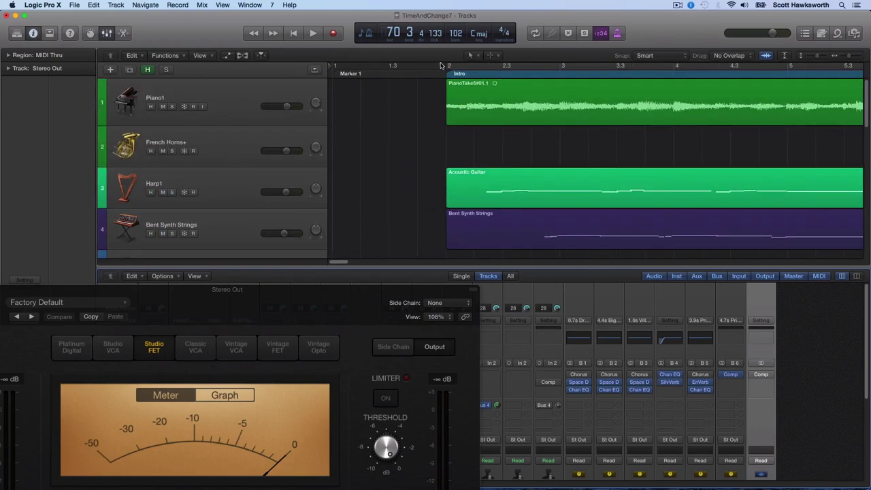
pyautogui.moveTo(240, 304); pyautogui.dragTo(503, 142)
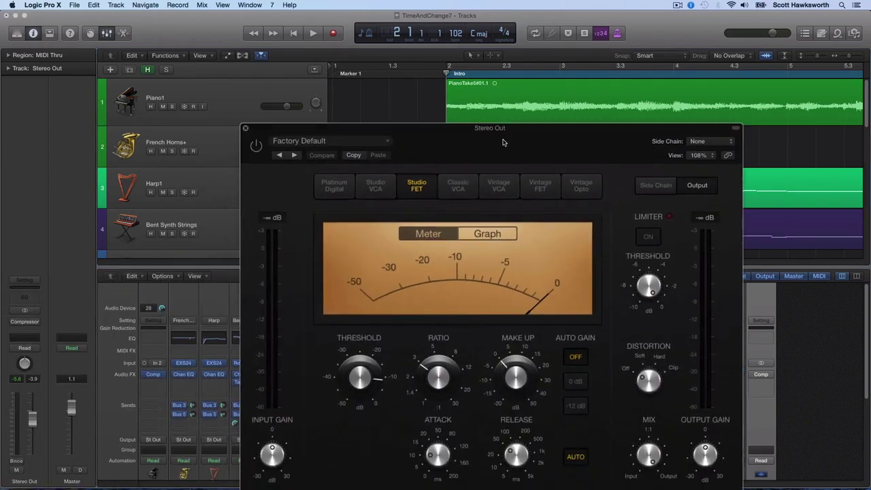
# - Switch the Compressor from bypassed to active and start playback to hear it
pyautogui.click(256, 146)
pyautogui.moveTo(486, 143); pyautogui.dragTo(278, 156)
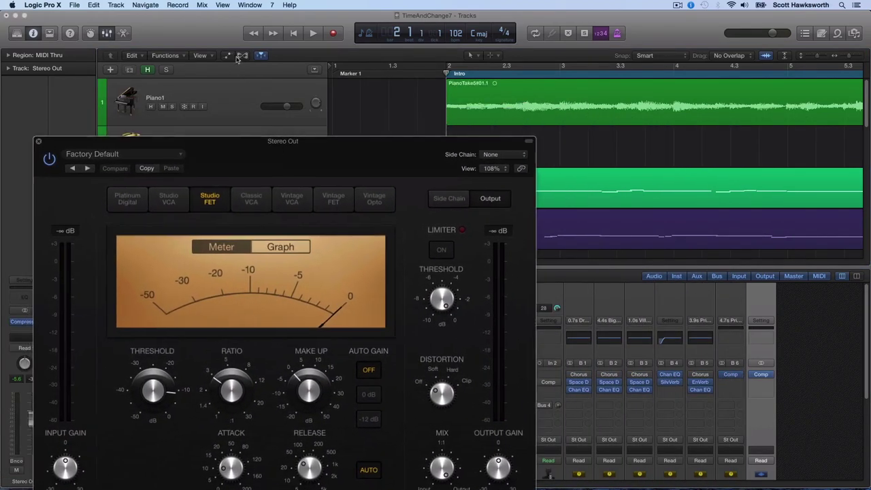
pyautogui.click(313, 33)
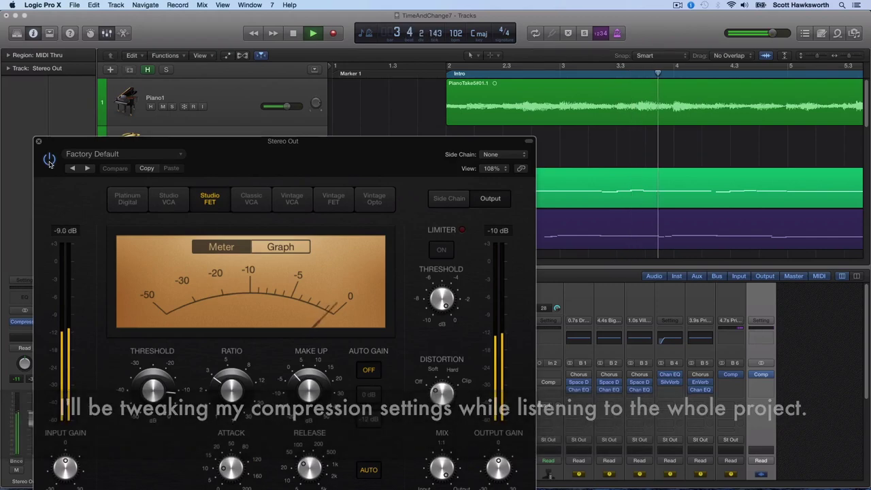
pyautogui.moveTo(157, 387)
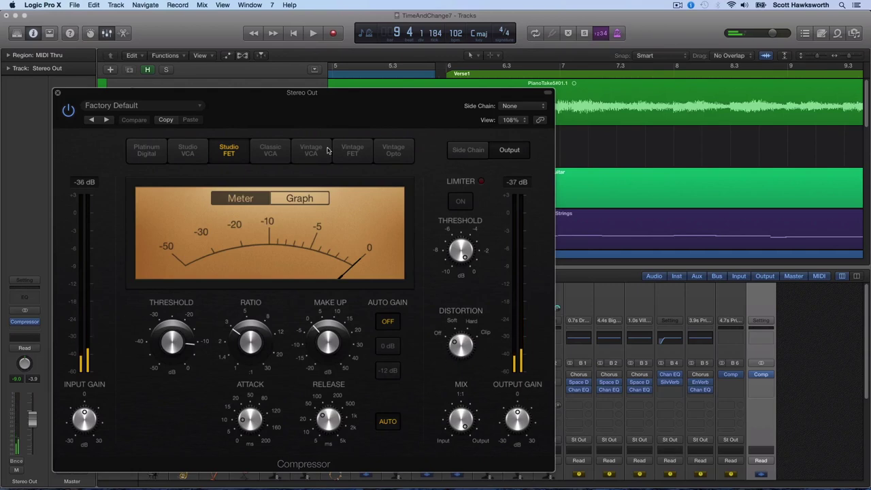
# - Shift the Compressor window aside, recentre it, and close it
pyautogui.moveTo(428, 111); pyautogui.dragTo(220, 137)
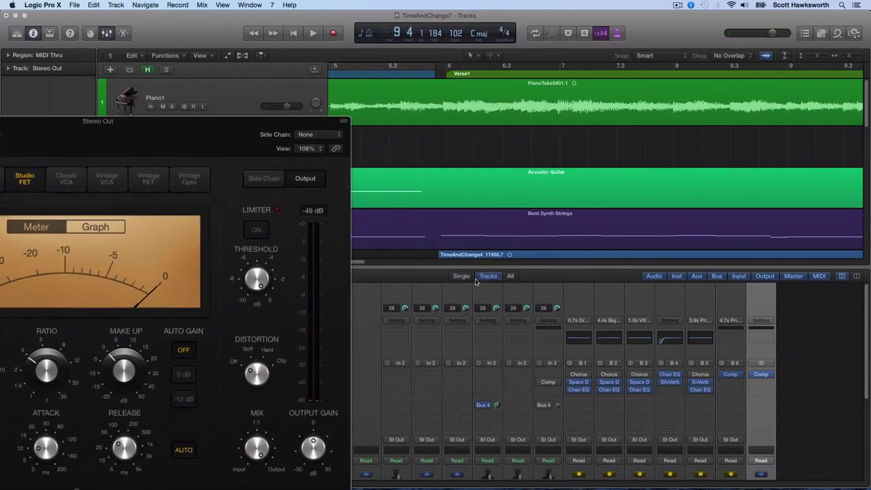
pyautogui.moveTo(360, 265); pyautogui.dragTo(470, 262)
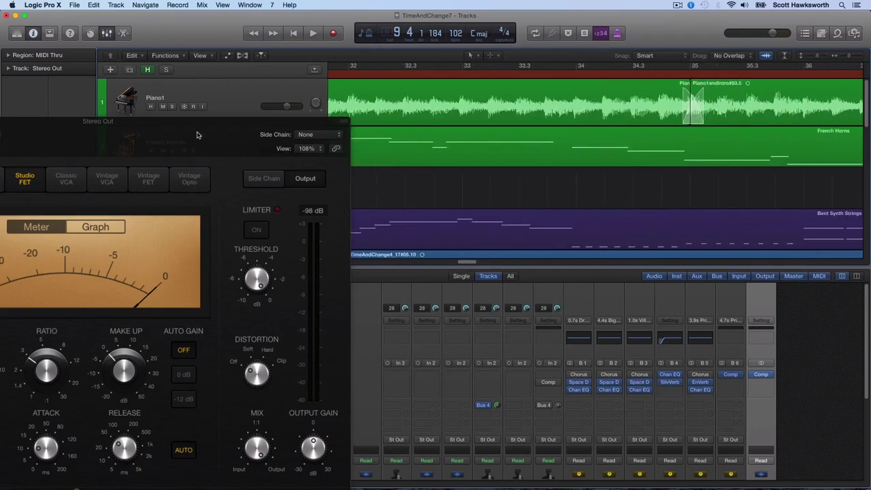
pyautogui.moveTo(197, 135); pyautogui.dragTo(465, 83)
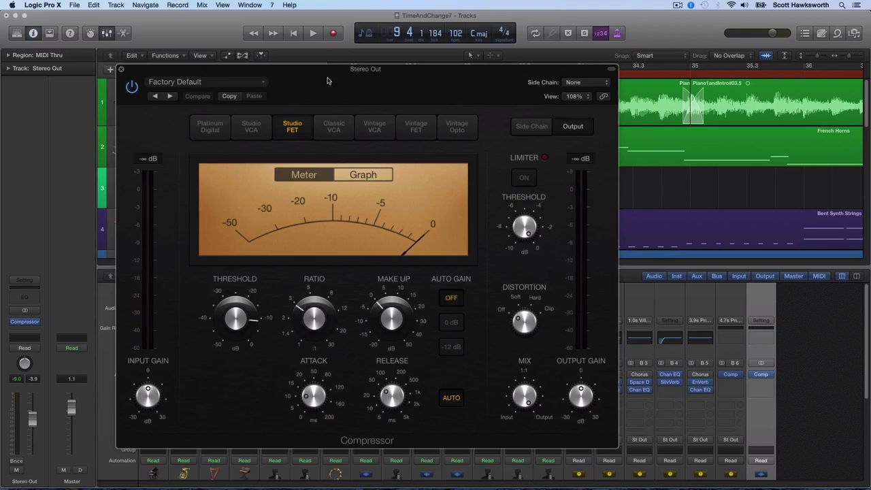
pyautogui.click(121, 69)
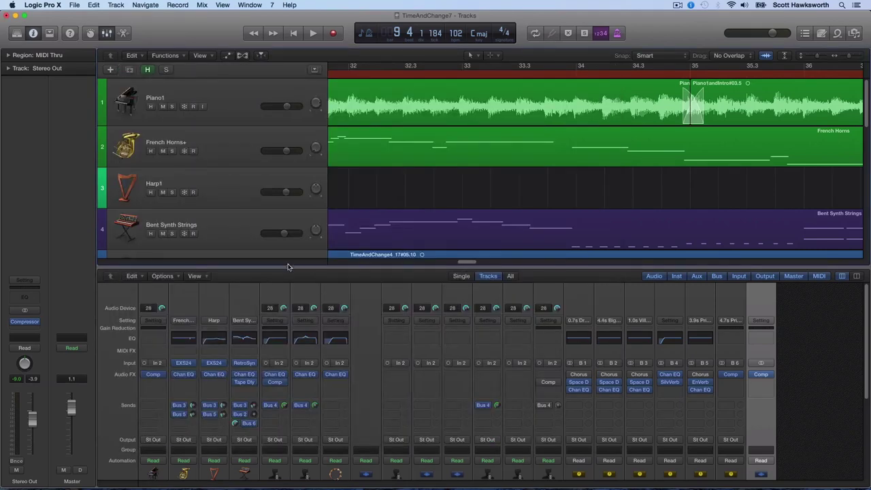
# - Play the mix from bar 22, bypassing and then re-engaging the Stereo Out Compressor
pyautogui.moveTo(469, 264); pyautogui.dragTo(419, 264)
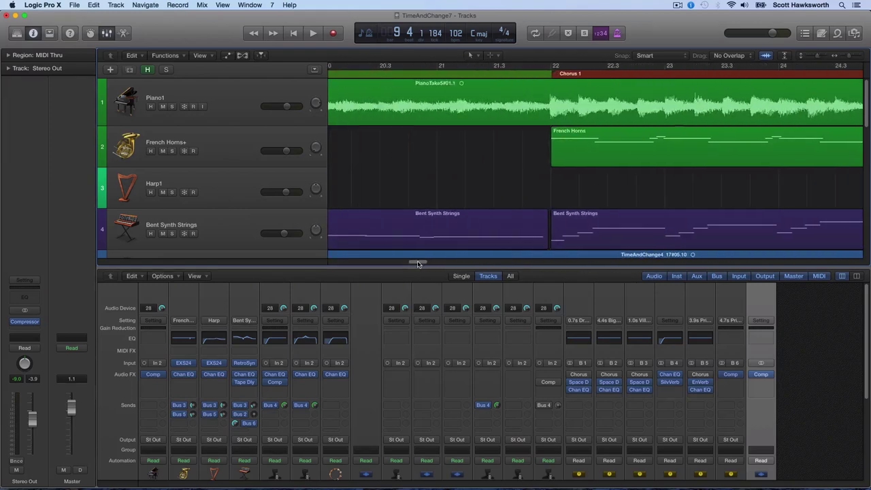
pyautogui.click(553, 70)
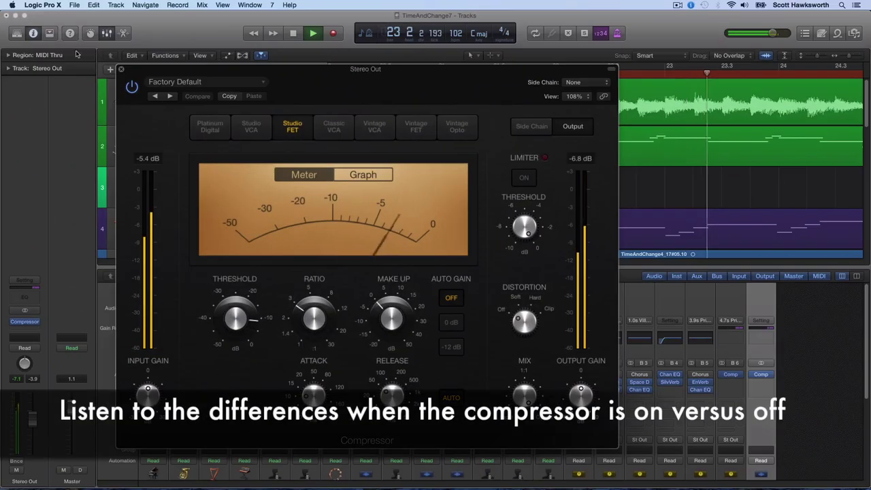
pyautogui.click(132, 89)
pyautogui.click(132, 88)
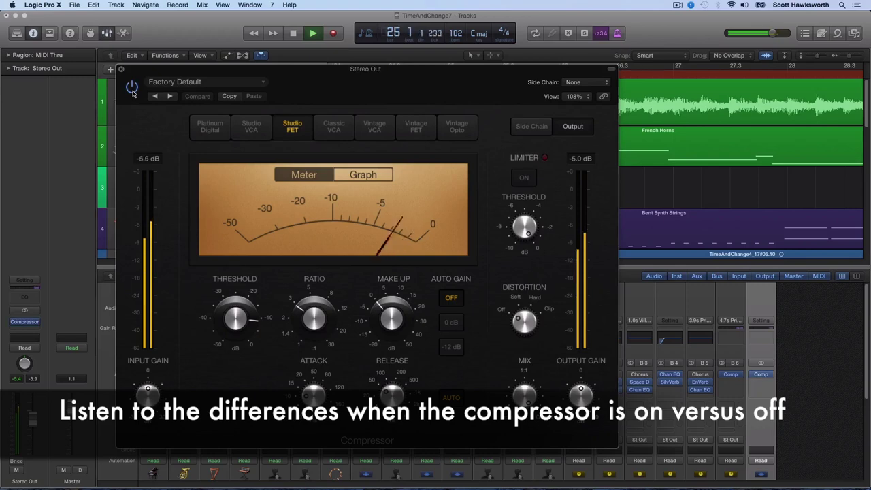
# - Compare the Compressor bypassed once more, leave it on, close its window and stop playback
pyautogui.click(132, 89)
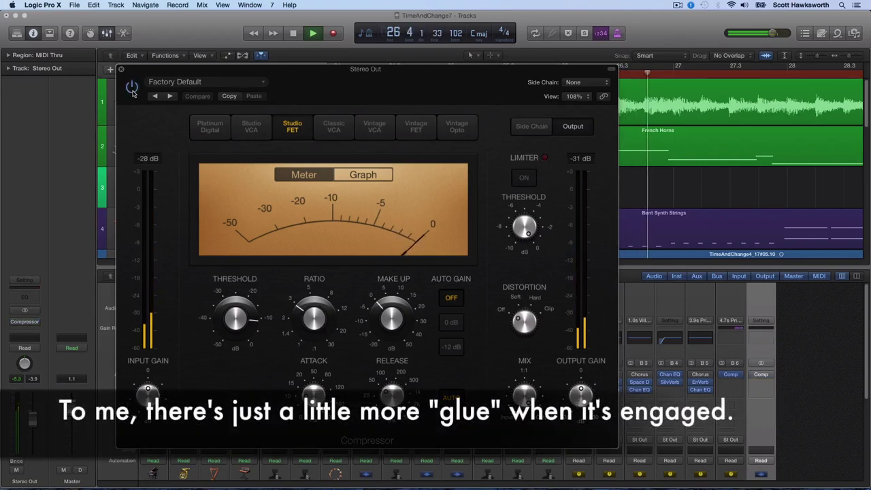
pyautogui.click(132, 89)
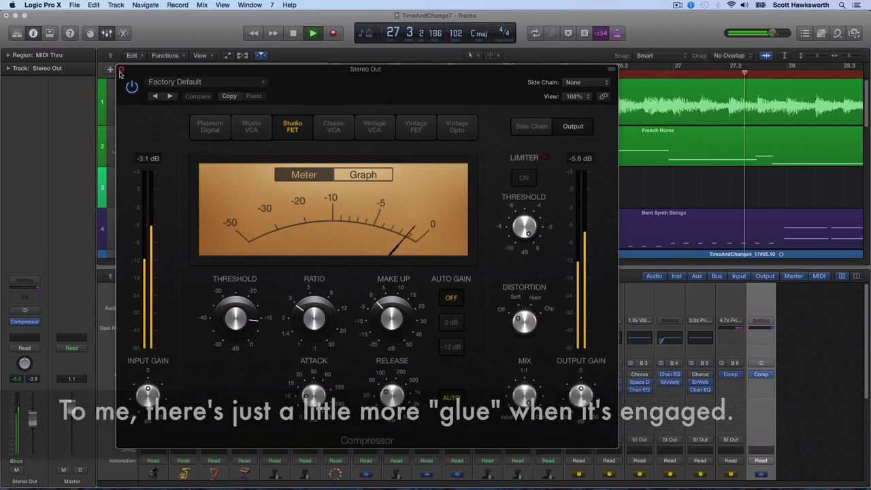
pyautogui.click(121, 69)
pyautogui.press('space')
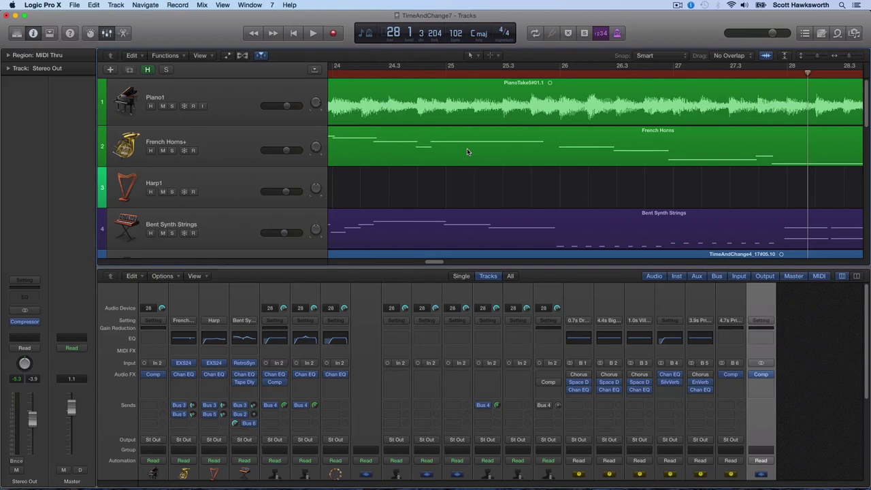
# - Select the French Horns+, Harp1 and Bent Synth Strings tracks in turn, ending on MainVox4
pyautogui.scroll(-5, 664, 381)
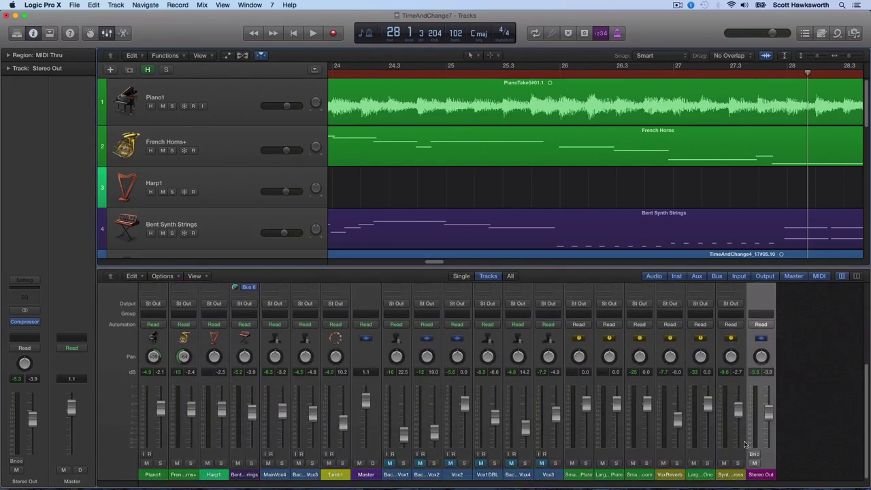
pyautogui.scroll(5, 759, 444)
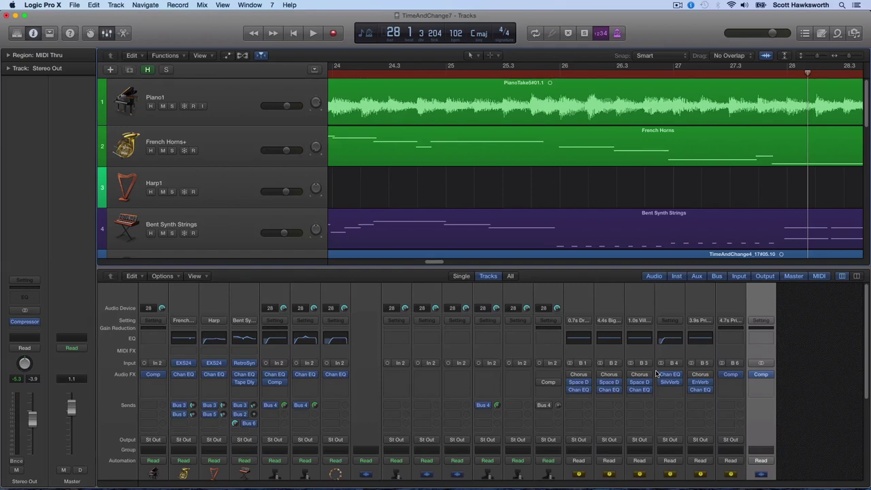
pyautogui.click(227, 100)
pyautogui.click(221, 156)
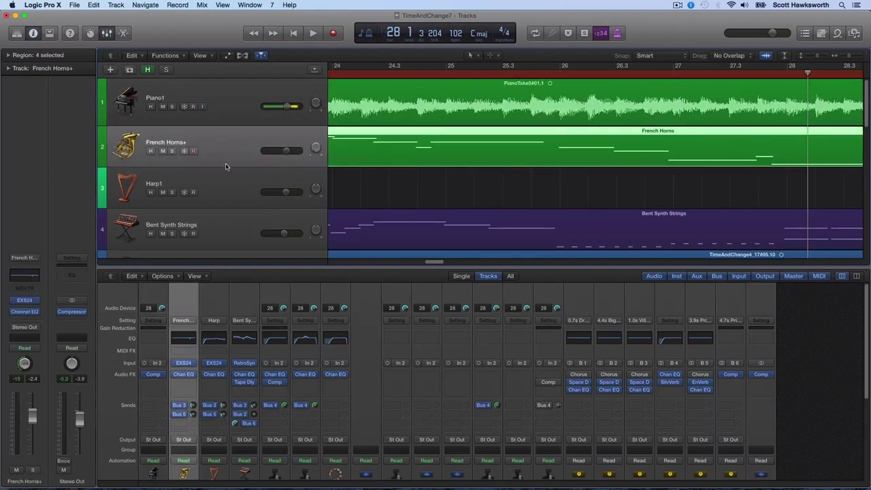
pyautogui.click(233, 184)
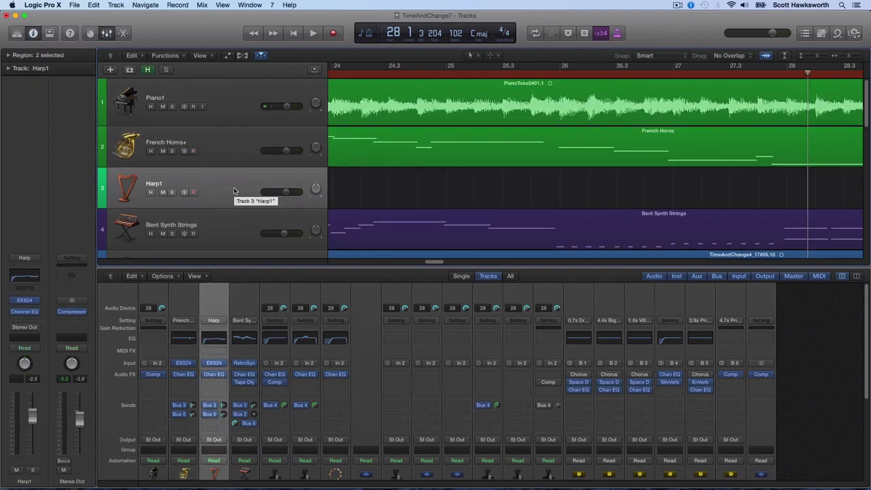
pyautogui.scroll(-2, 234, 190)
pyautogui.click(224, 198)
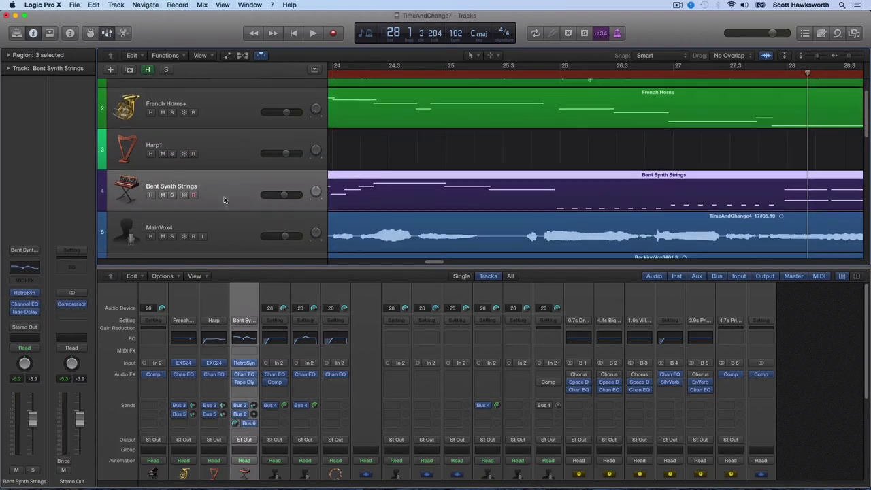
pyautogui.click(222, 222)
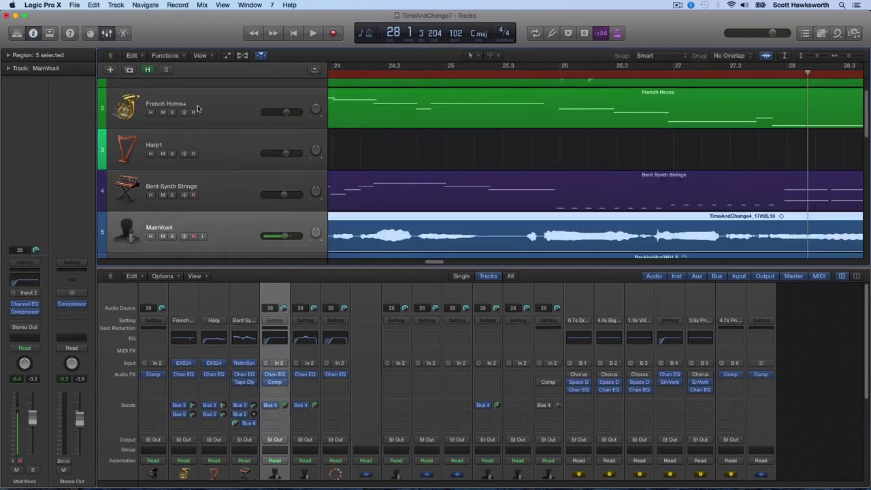